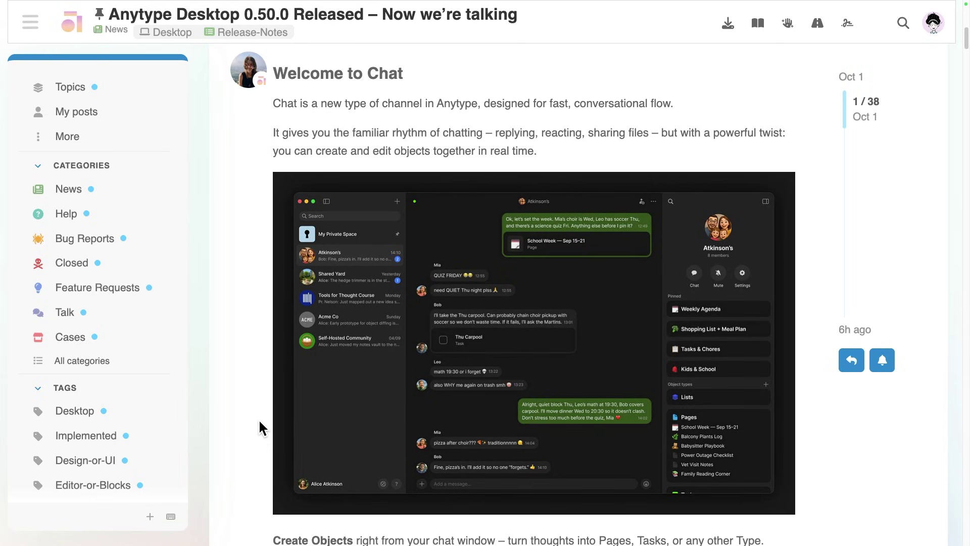
Step: Scroll down the spaces list and open the Rohan Riders chat with its Oct 03, 2025 thread
{"action": "scroll", "coordinate": [260, 428], "scroll_direction": "down", "scroll_amount": 5}
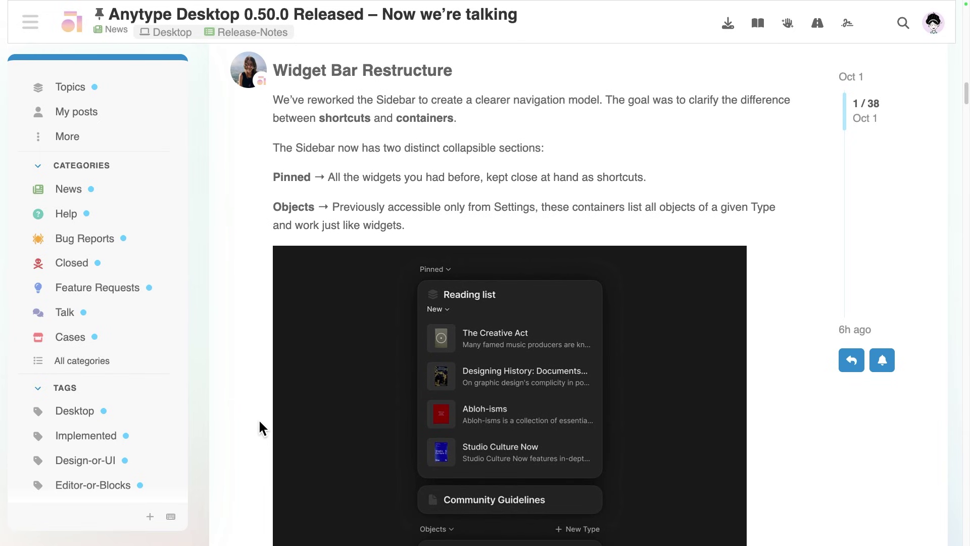
{"action": "scroll", "coordinate": [260, 428], "scroll_direction": "down", "scroll_amount": 7}
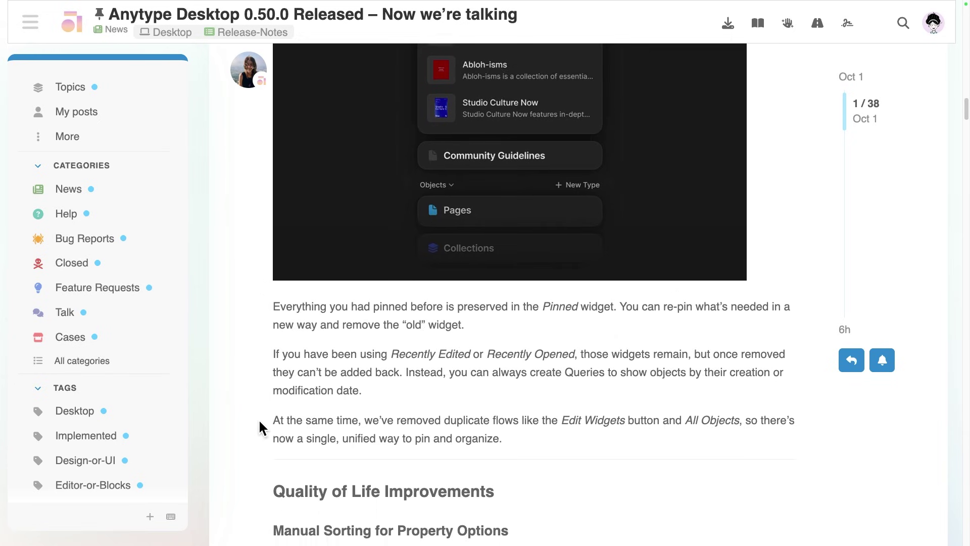
{"action": "scroll", "coordinate": [260, 427], "scroll_direction": "down", "scroll_amount": 8}
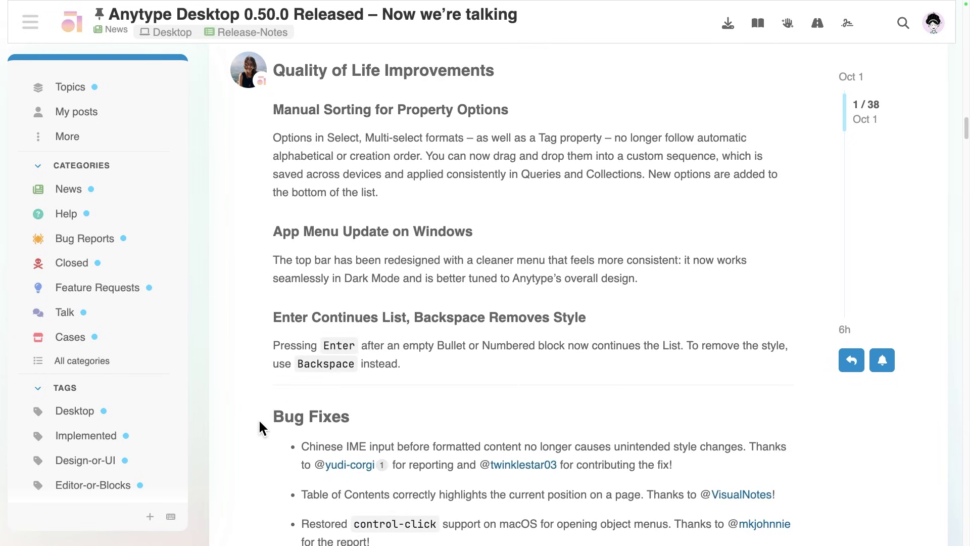
{"action": "scroll", "coordinate": [261, 428], "scroll_direction": "down", "scroll_amount": 4}
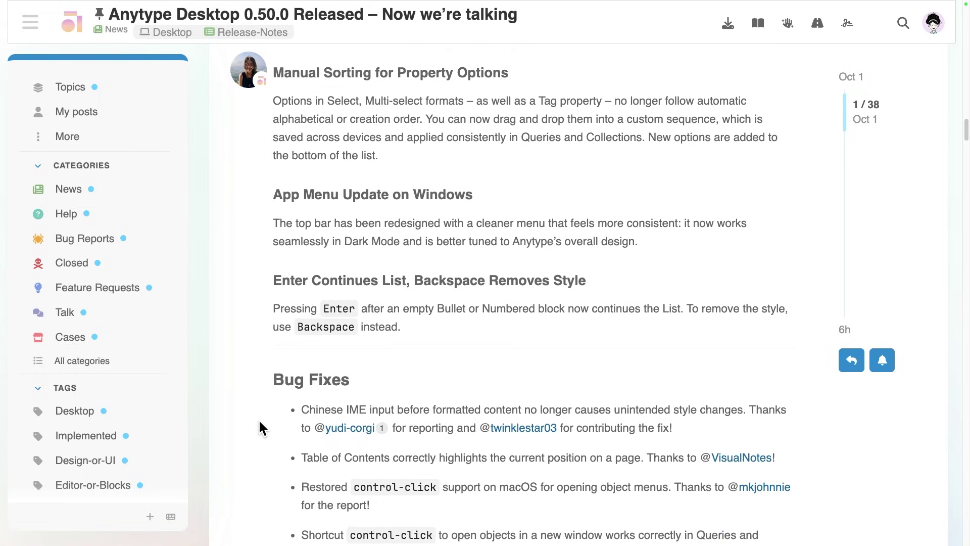
{"action": "scroll", "coordinate": [260, 427], "scroll_direction": "down", "scroll_amount": 8}
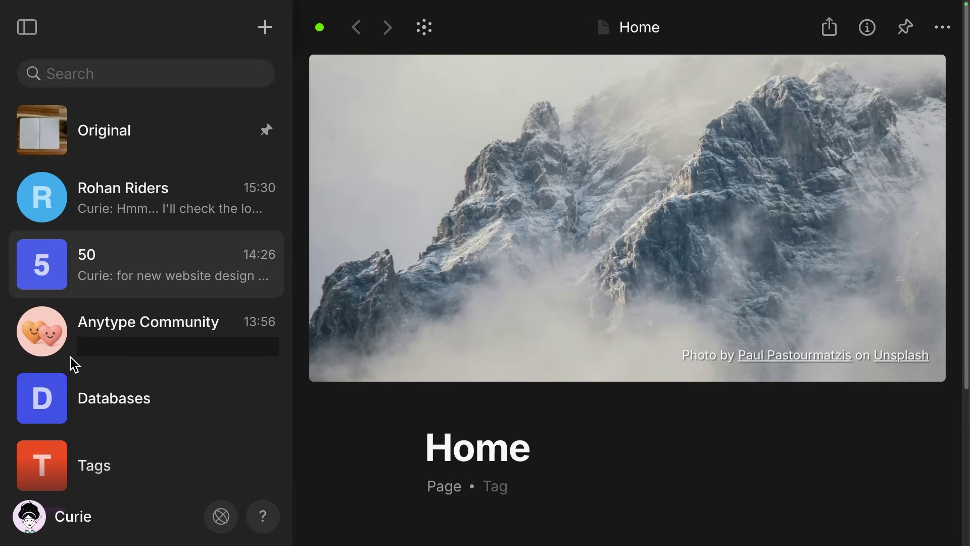
{"action": "left_click", "coordinate": [120, 194]}
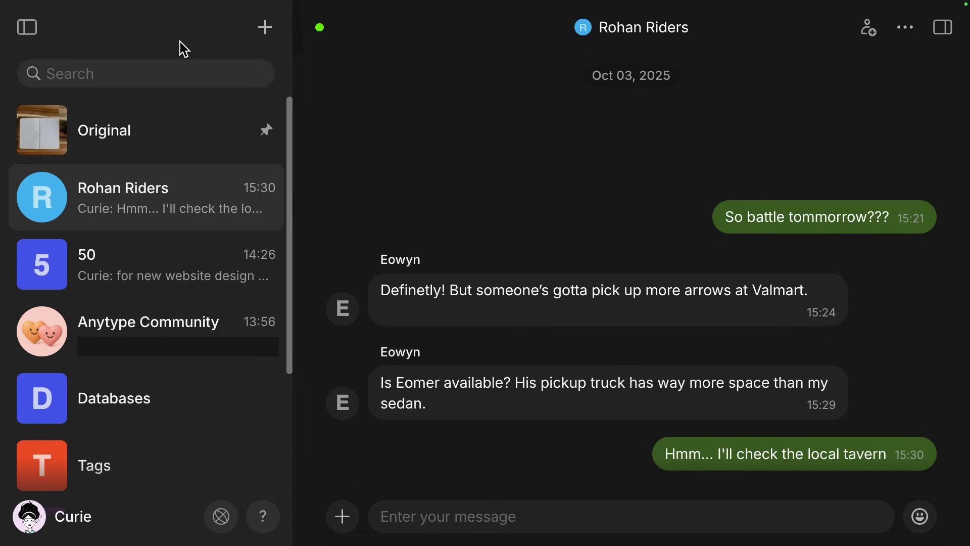
Step: Collapse the spaces list and show the Rohan Riders panel with its 2 members and object types
{"action": "left_click", "coordinate": [28, 29]}
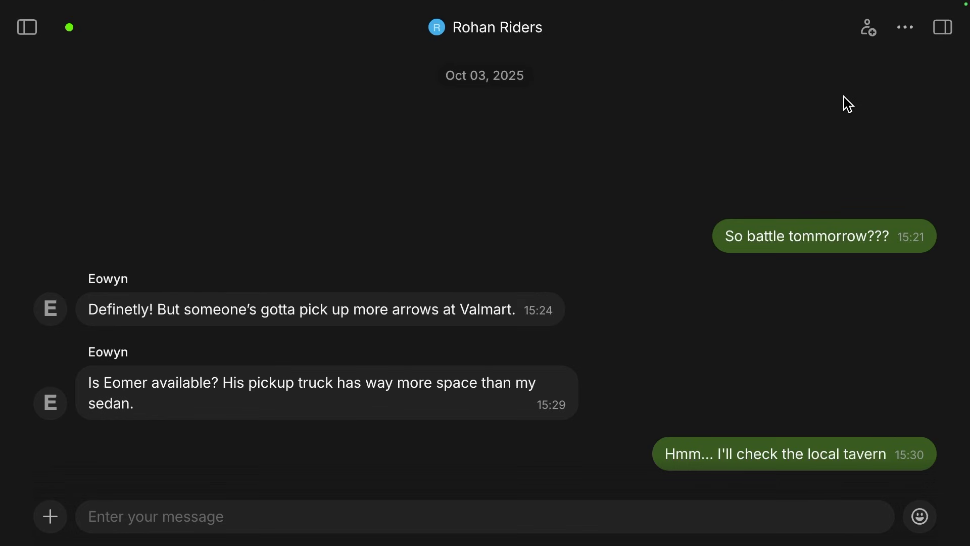
{"action": "left_click", "coordinate": [936, 32]}
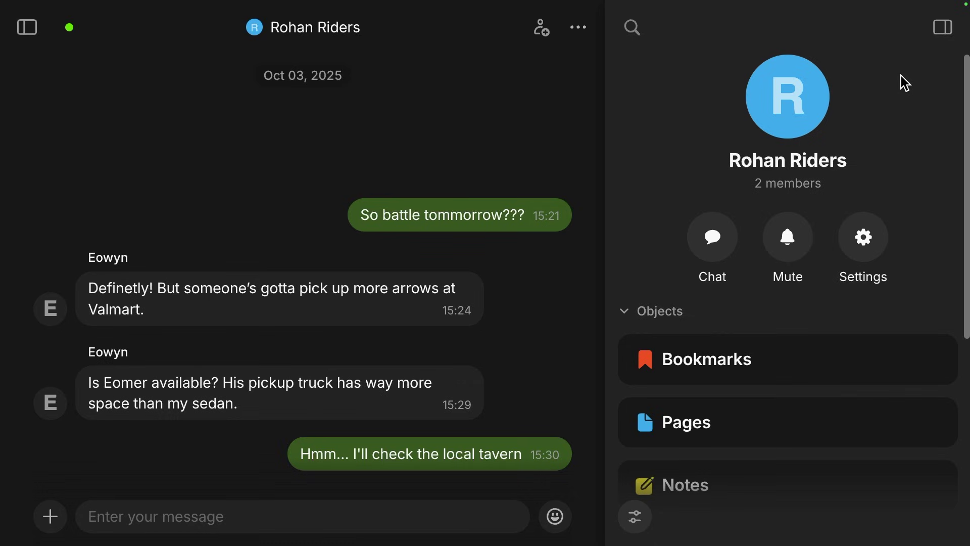
{"action": "scroll", "coordinate": [889, 308], "scroll_direction": "down", "scroll_amount": 5}
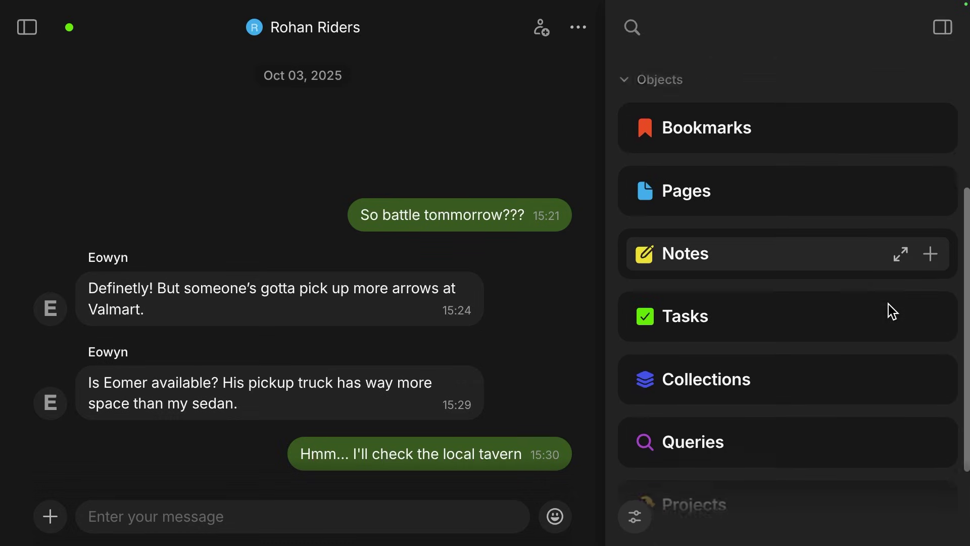
{"action": "scroll", "coordinate": [888, 305], "scroll_direction": "down", "scroll_amount": 2}
{"action": "scroll", "coordinate": [888, 304], "scroll_direction": "up", "scroll_amount": 10}
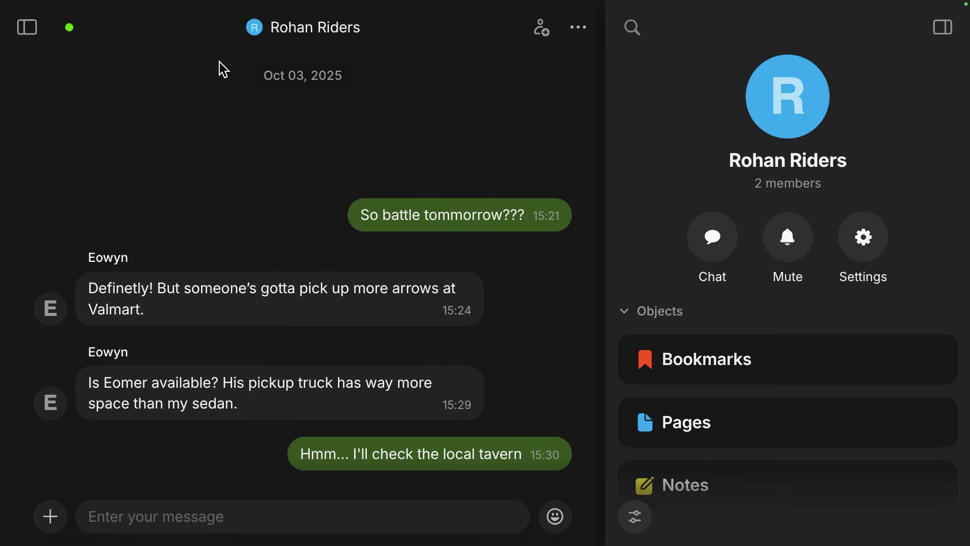
Step: Reopen the spaces list, visit the 50 space and its chat, then go back to the list
{"action": "left_click", "coordinate": [27, 29]}
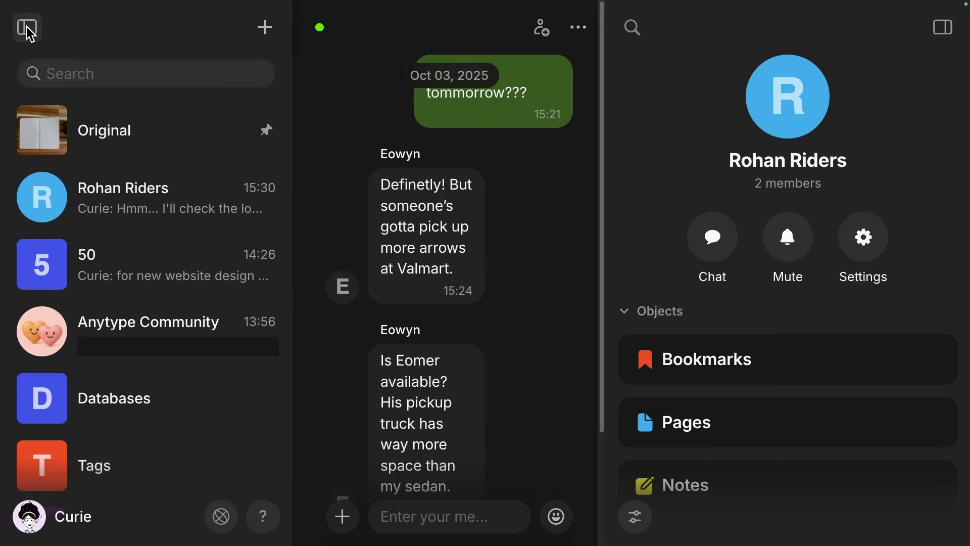
{"action": "left_click", "coordinate": [49, 274]}
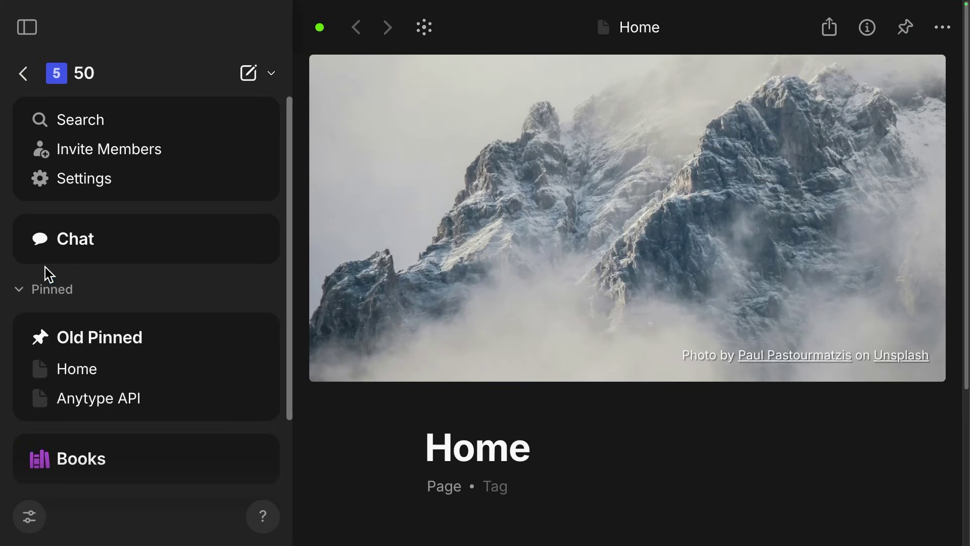
{"action": "left_click", "coordinate": [87, 247]}
{"action": "left_click", "coordinate": [25, 74]}
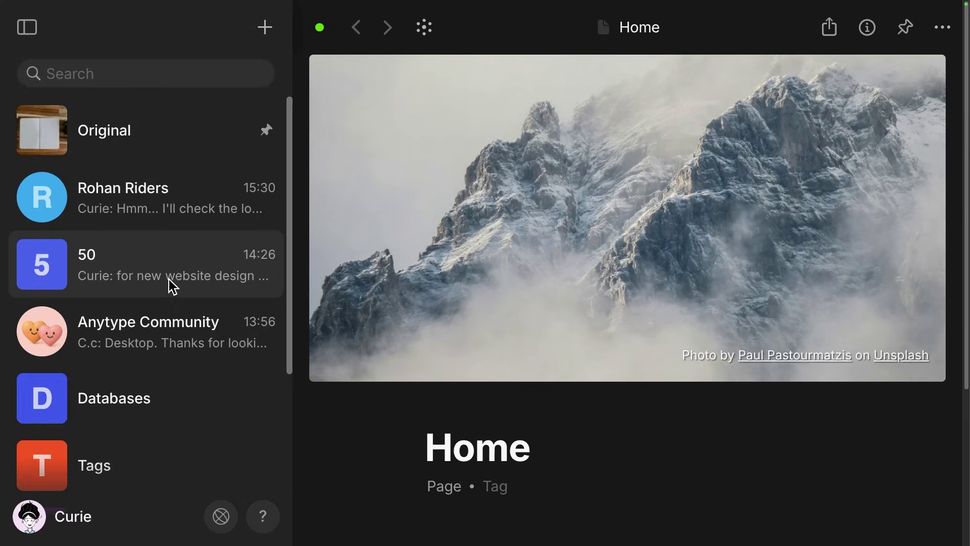
{"action": "scroll", "coordinate": [168, 280], "scroll_direction": "down", "scroll_amount": 3}
{"action": "scroll", "coordinate": [169, 280], "scroll_direction": "down", "scroll_amount": 3}
Step: In the Tags space's Invite Members settings, set the invite link to Viewer access
{"action": "left_click", "coordinate": [252, 186]}
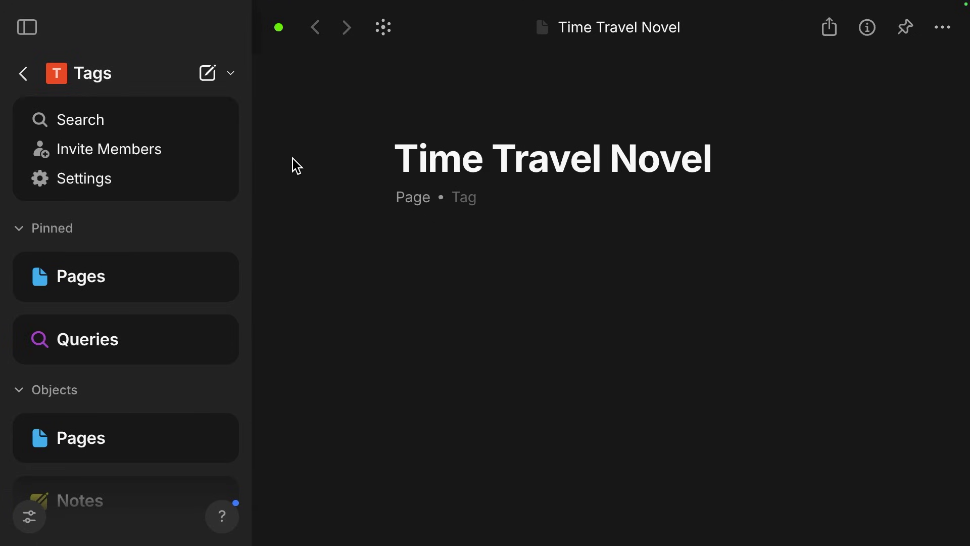
{"action": "left_click", "coordinate": [169, 187]}
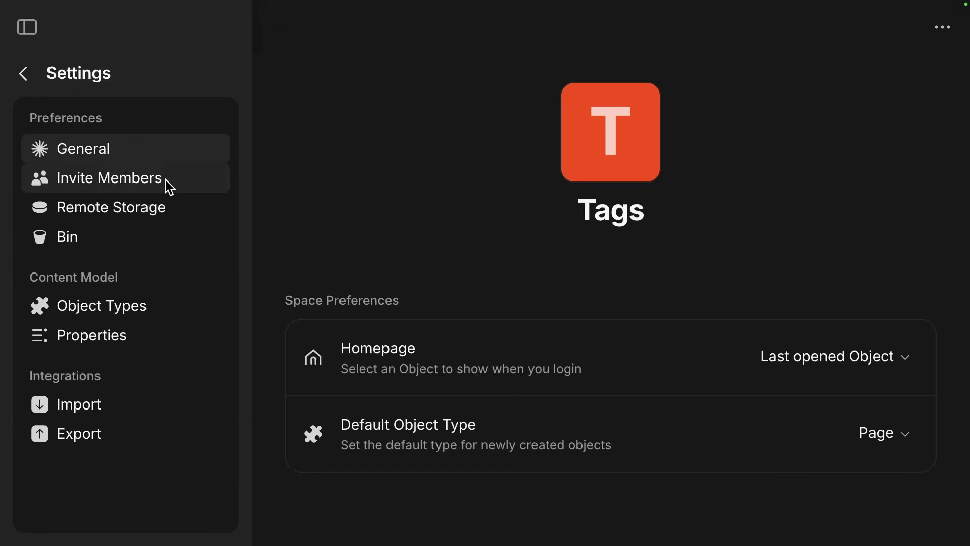
{"action": "left_click", "coordinate": [166, 181]}
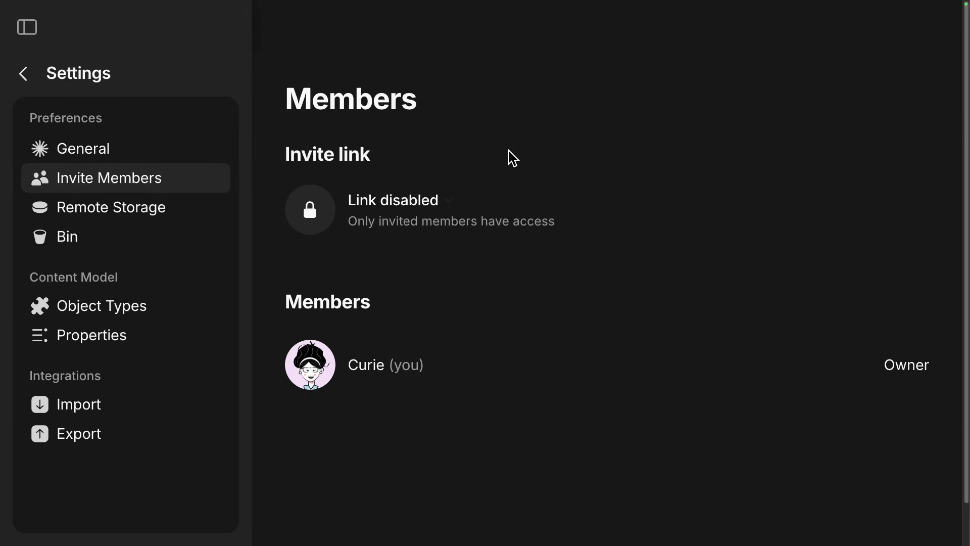
{"action": "left_click", "coordinate": [455, 206]}
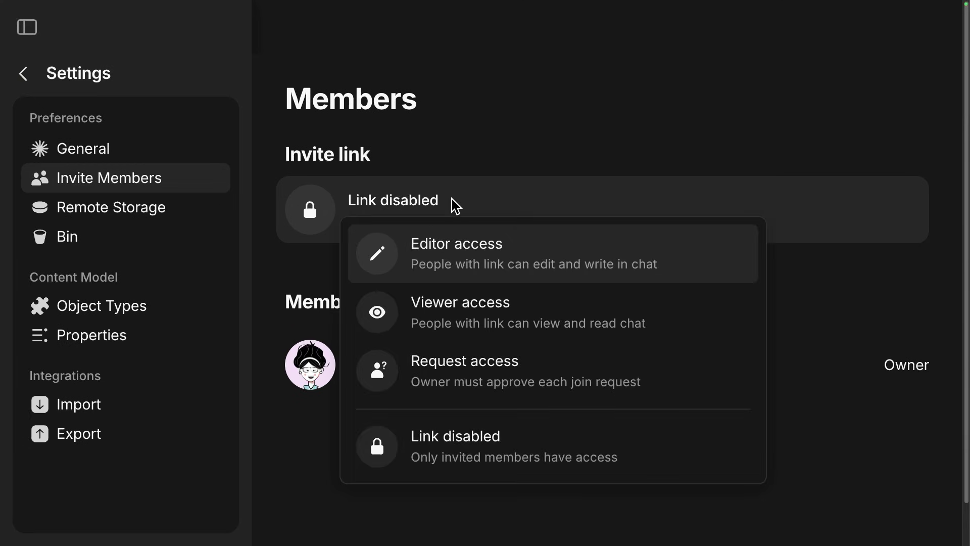
{"action": "left_click", "coordinate": [475, 308]}
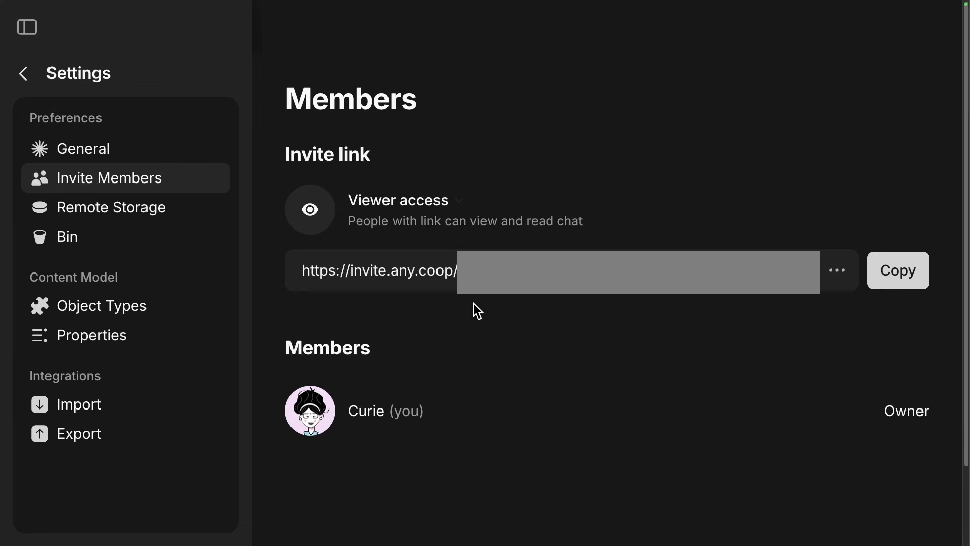
{"action": "key", "text": "Escape"}
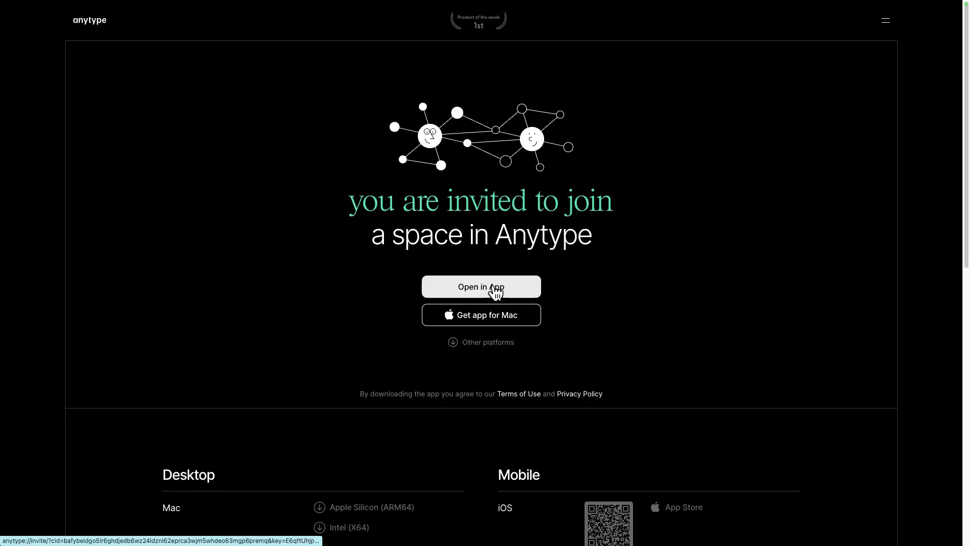
Step: Open the space invitation from the web page in the Anytype desktop app
{"action": "left_click", "coordinate": [495, 291]}
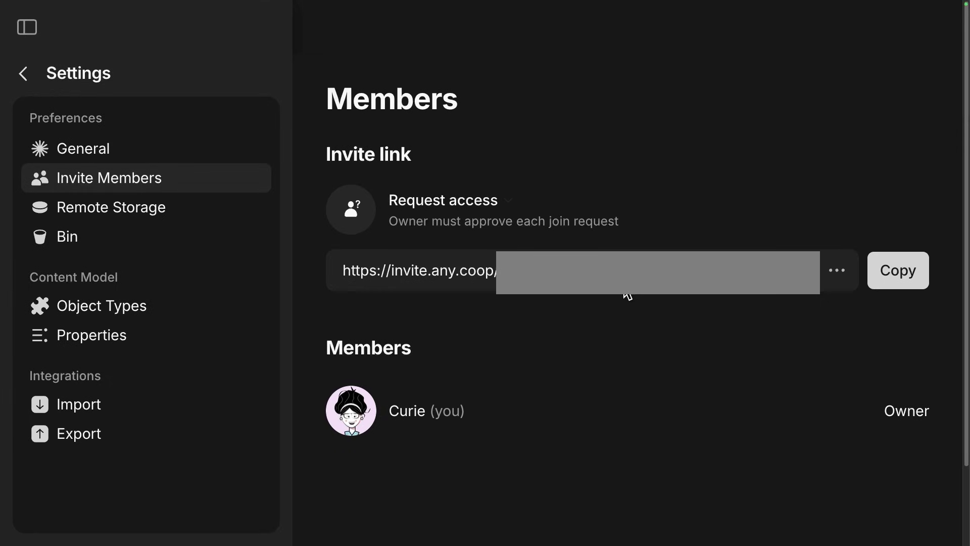
Step: Show the invite link's access options from the Request access dropdown on the Members page
{"action": "left_click", "coordinate": [576, 202]}
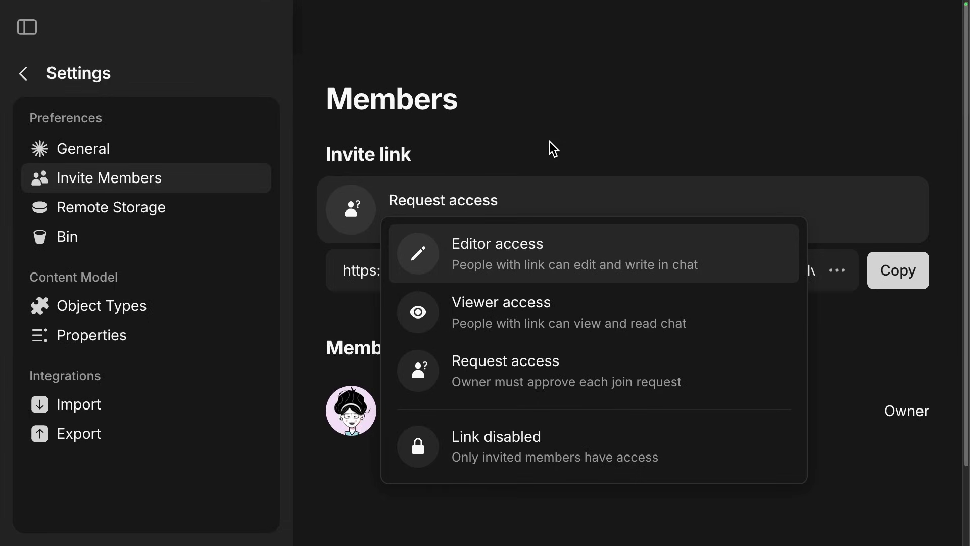
Step: Close the Tags space settings and return to the spaces list showing My Workspace
{"action": "key", "text": "Escape"}
{"action": "key", "text": "Escape"}
{"action": "left_click", "coordinate": [25, 75]}
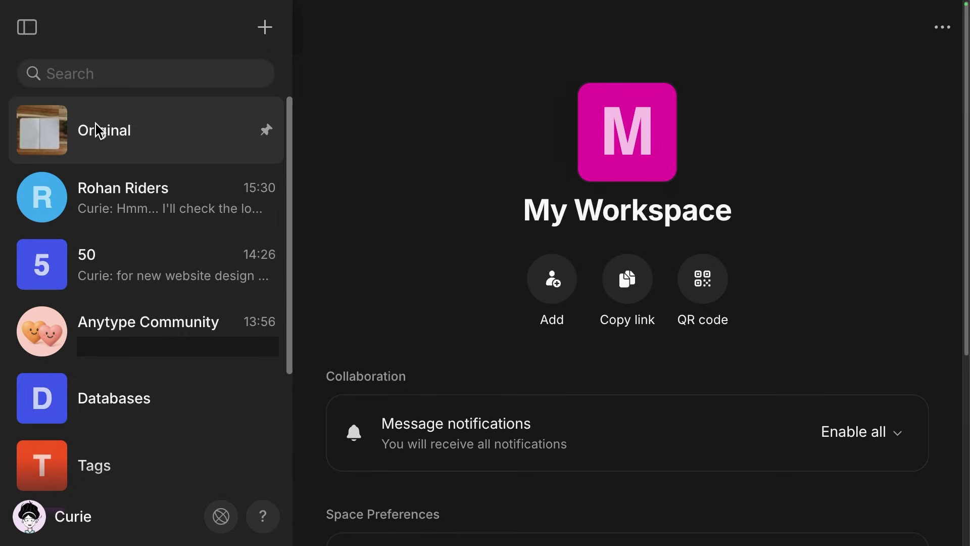
Step: Open the Original space, go back to the list, and view its Unpin/Space Settings actions without unpinning
{"action": "left_click", "coordinate": [113, 133]}
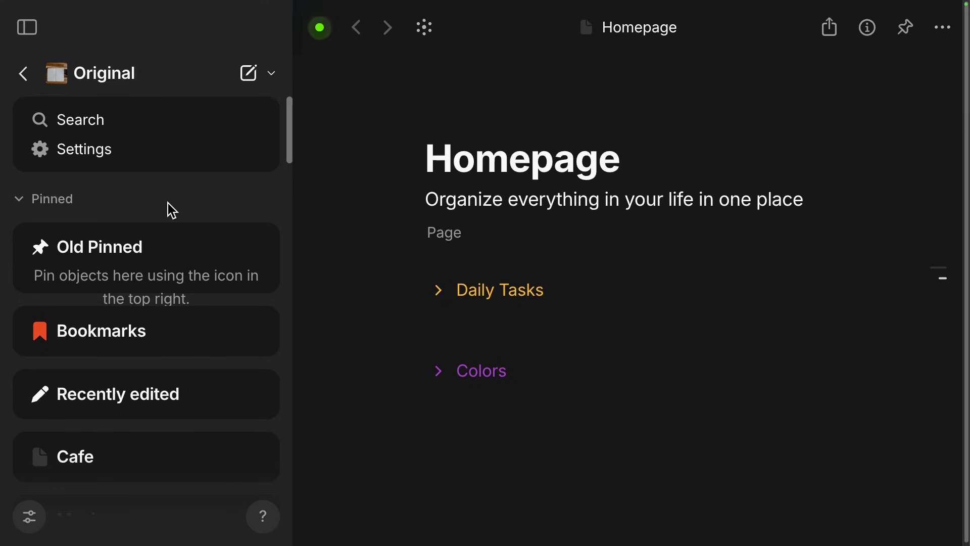
{"action": "left_click", "coordinate": [23, 75]}
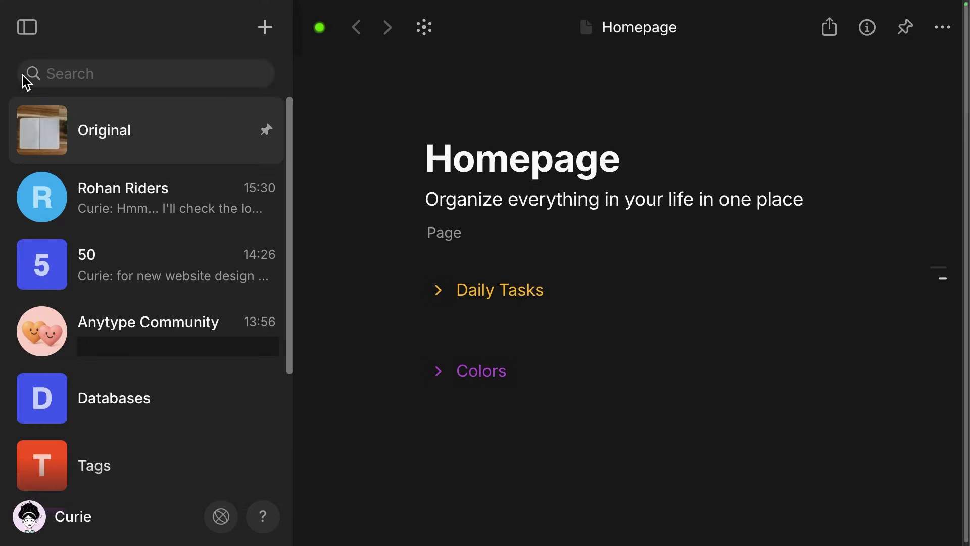
{"action": "right_click", "coordinate": [227, 137]}
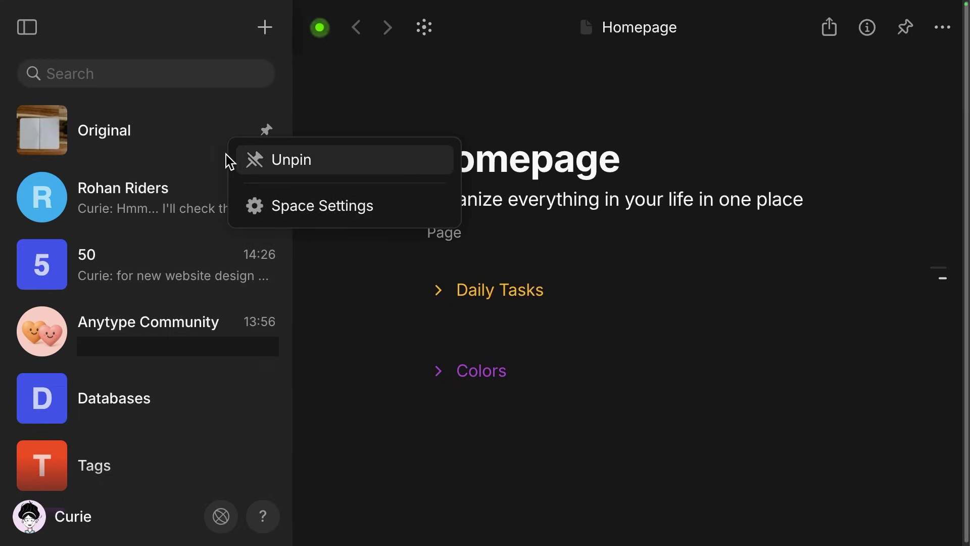
{"action": "left_click", "coordinate": [183, 133]}
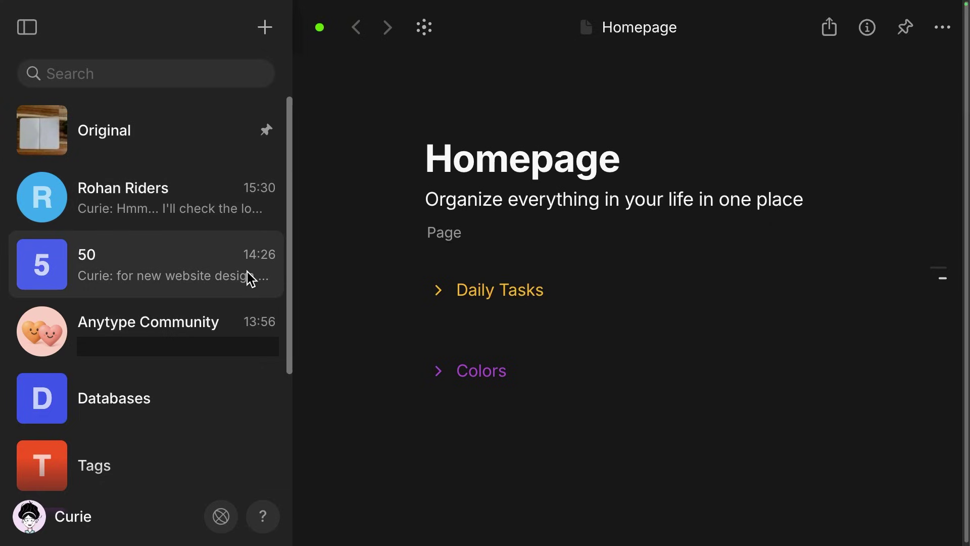
{"action": "left_click", "coordinate": [169, 198]}
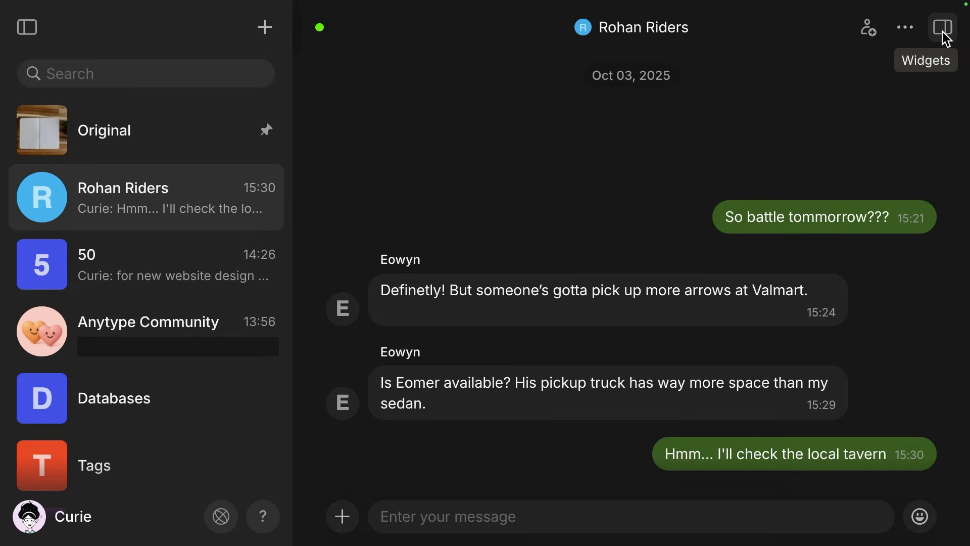
{"action": "left_click", "coordinate": [147, 139]}
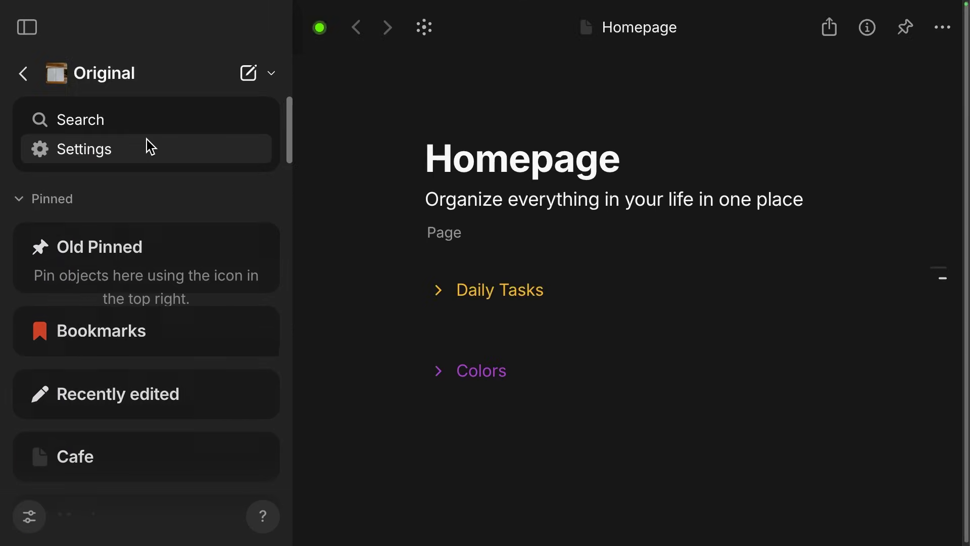
{"action": "left_click", "coordinate": [25, 74]}
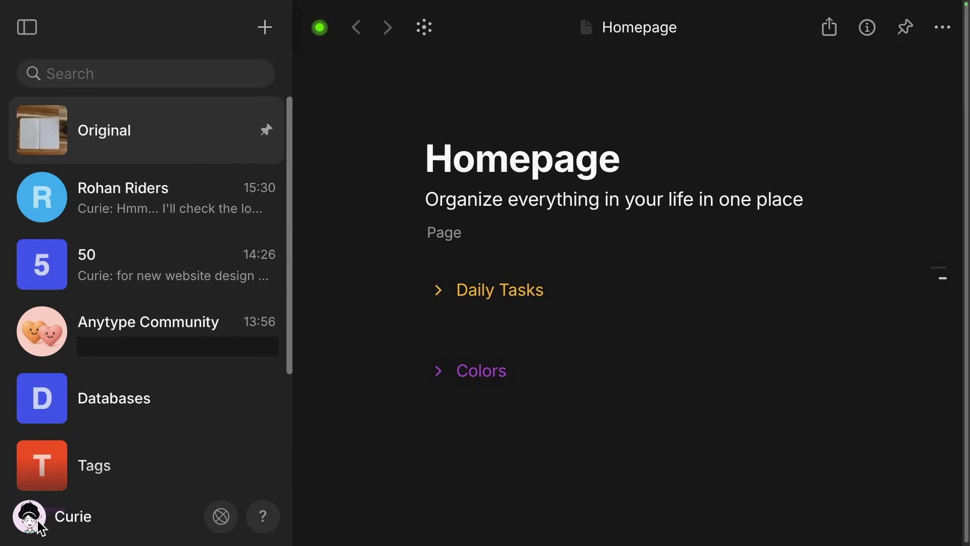
{"action": "left_click", "coordinate": [221, 516]}
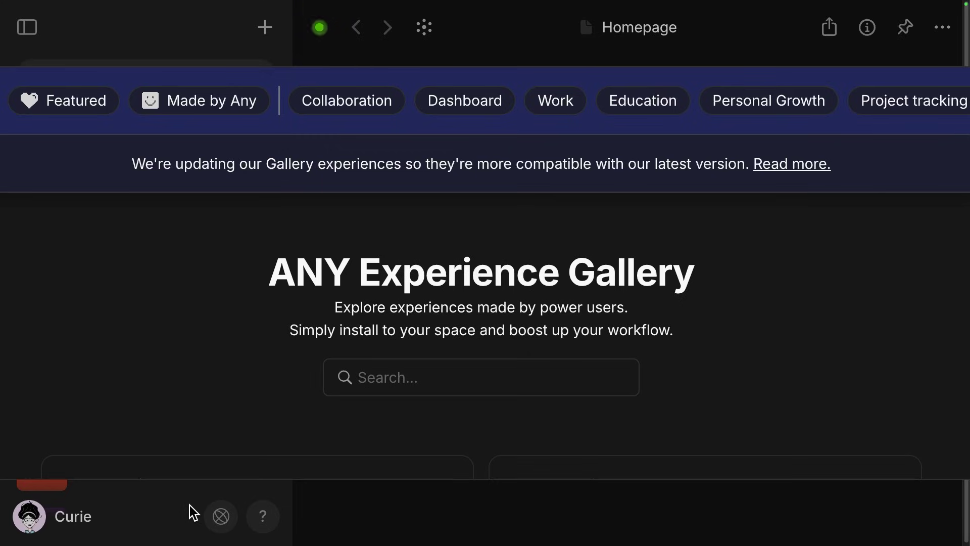
{"action": "left_click", "coordinate": [264, 523]}
{"action": "left_click", "coordinate": [265, 525]}
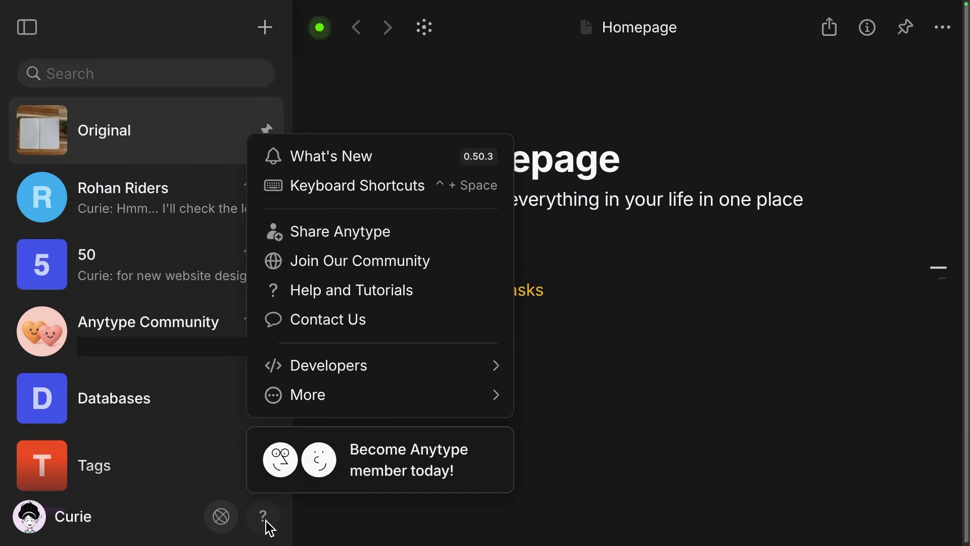
{"action": "key", "text": "Escape"}
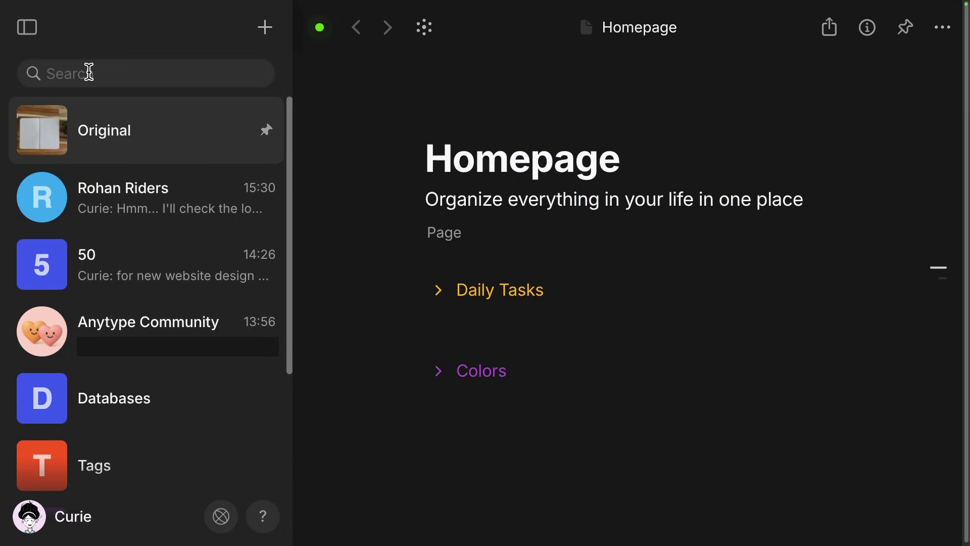
{"action": "left_click", "coordinate": [89, 72]}
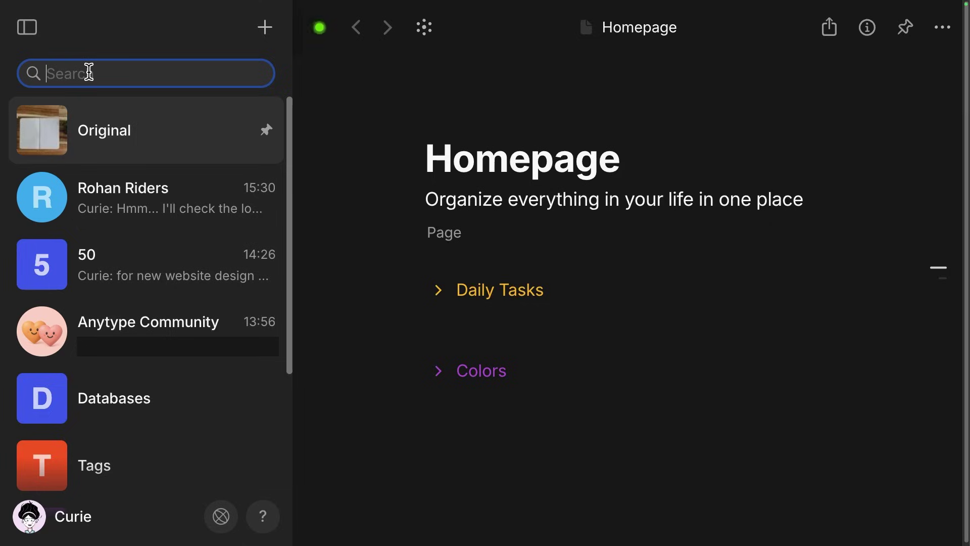
{"action": "type", "text": "tags"}
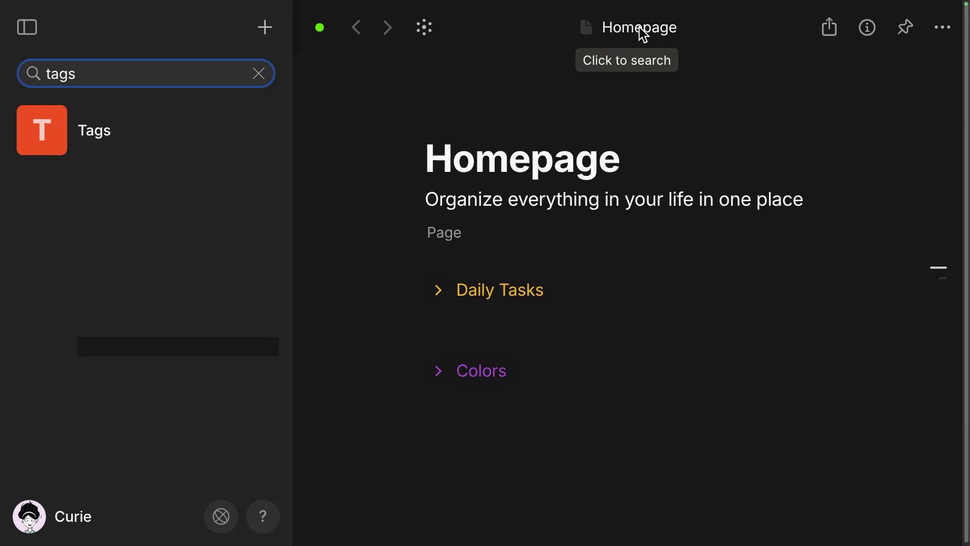
{"action": "left_click", "coordinate": [260, 75]}
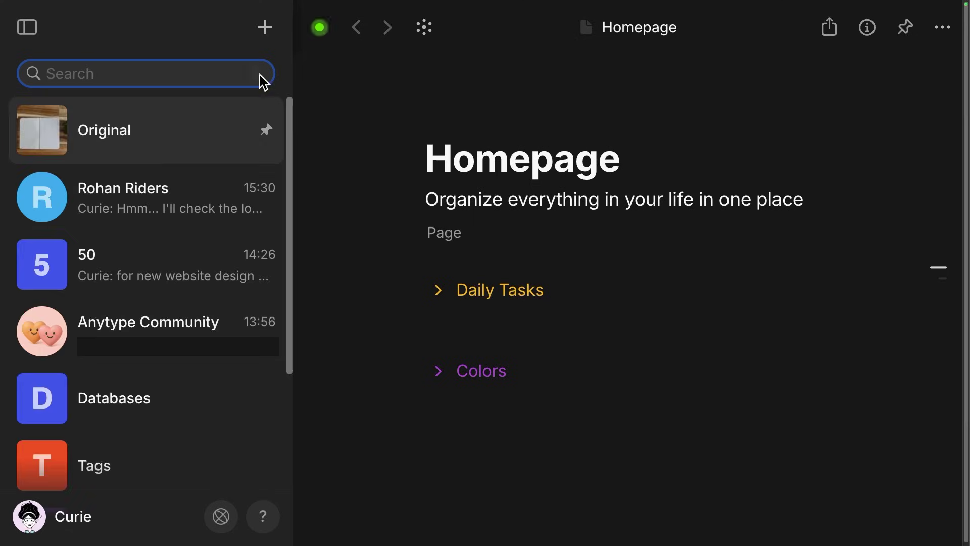
Step: Open the Original space and view the New button's object type list without creating anything
{"action": "left_click", "coordinate": [139, 141]}
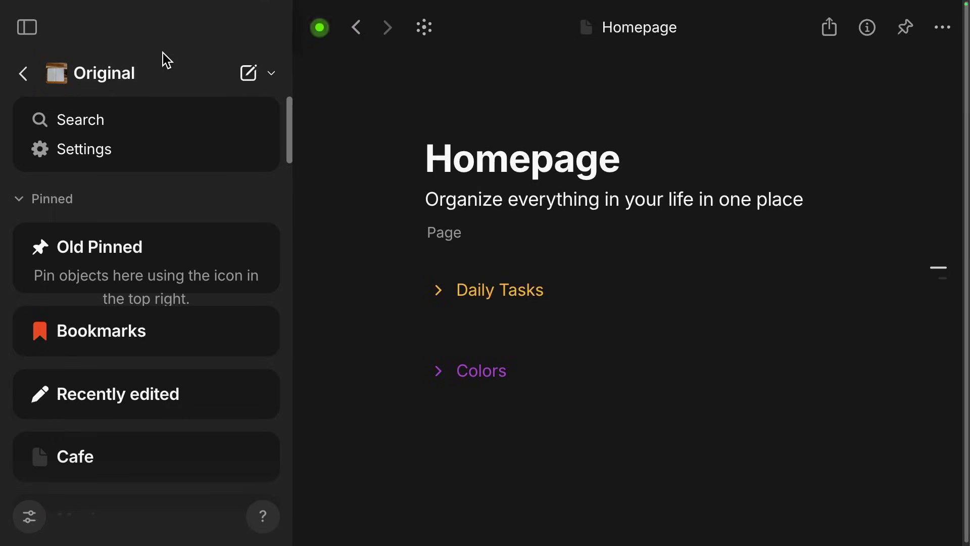
{"action": "left_click", "coordinate": [273, 77]}
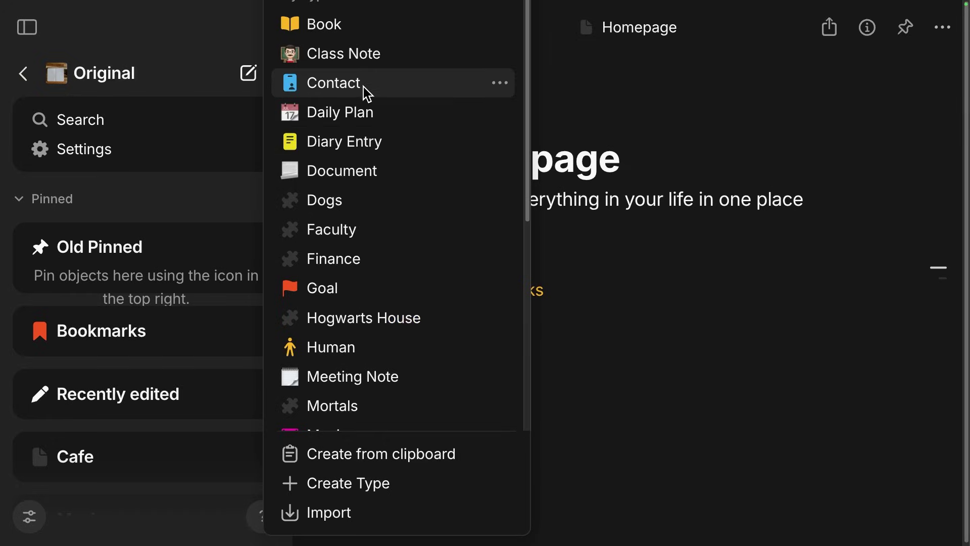
{"action": "left_click", "coordinate": [195, 51]}
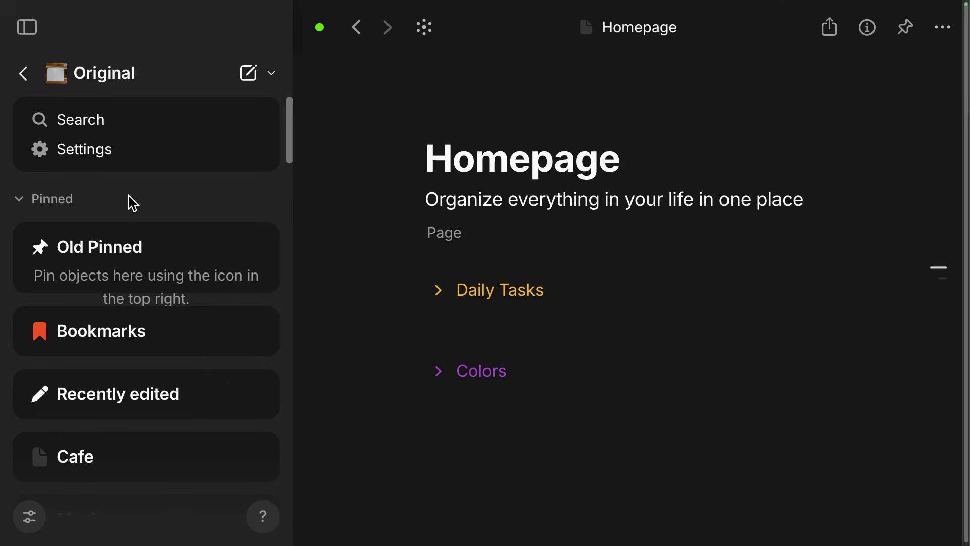
{"action": "left_click", "coordinate": [21, 201]}
{"action": "left_click", "coordinate": [19, 232]}
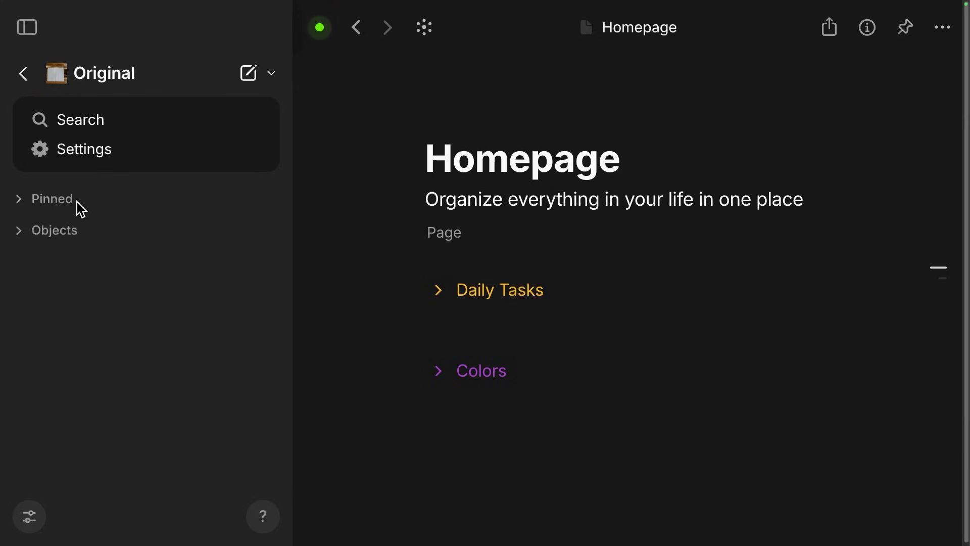
{"action": "left_click", "coordinate": [19, 230]}
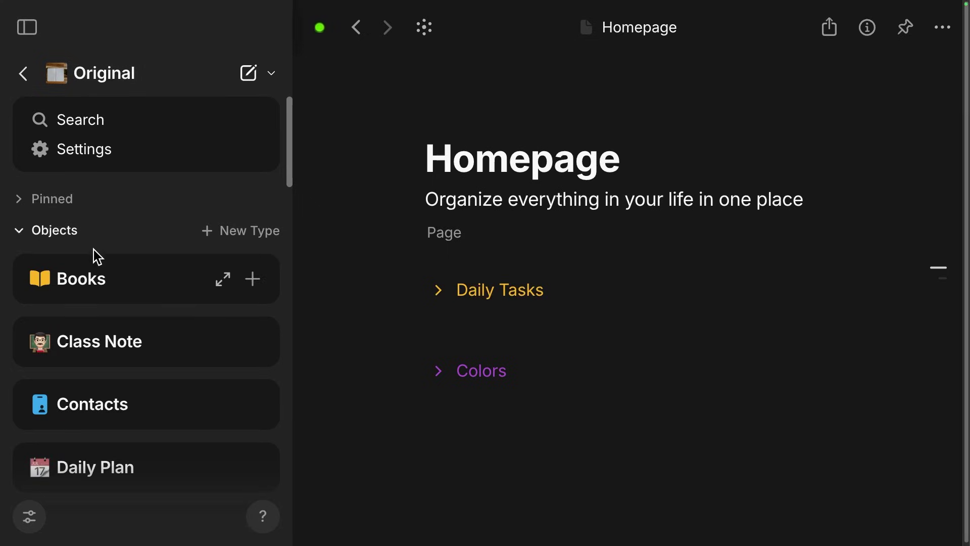
{"action": "left_click", "coordinate": [20, 199]}
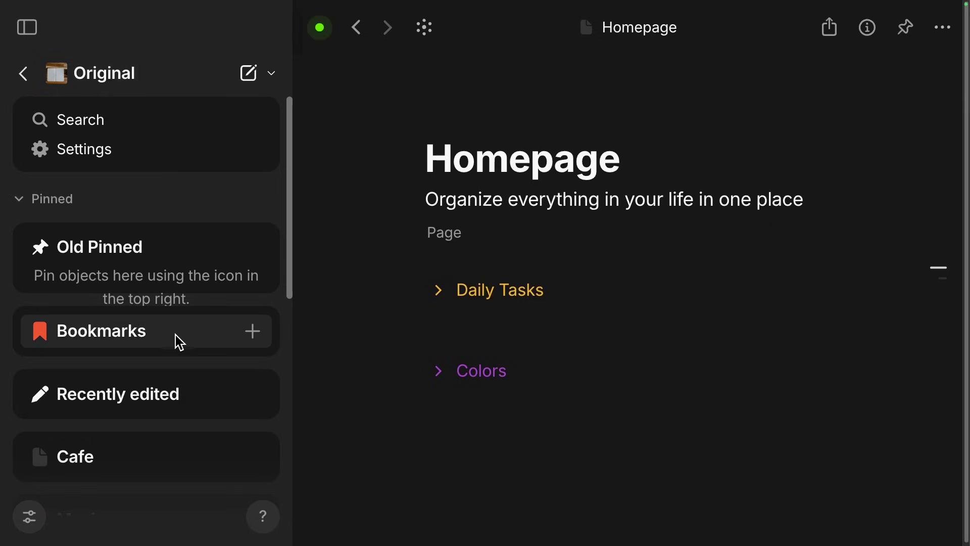
{"action": "scroll", "coordinate": [181, 342], "scroll_direction": "down", "scroll_amount": 2}
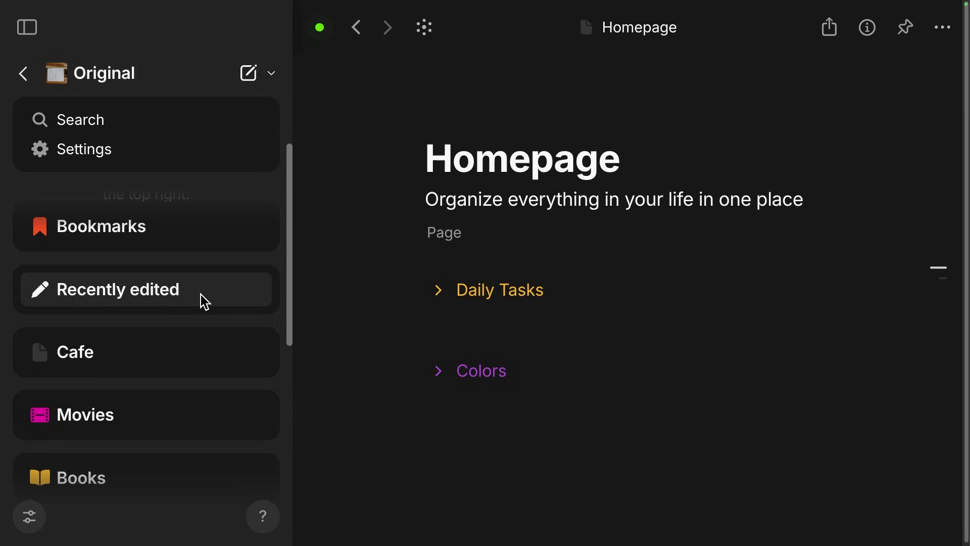
{"action": "scroll", "coordinate": [201, 295], "scroll_direction": "up", "scroll_amount": 2}
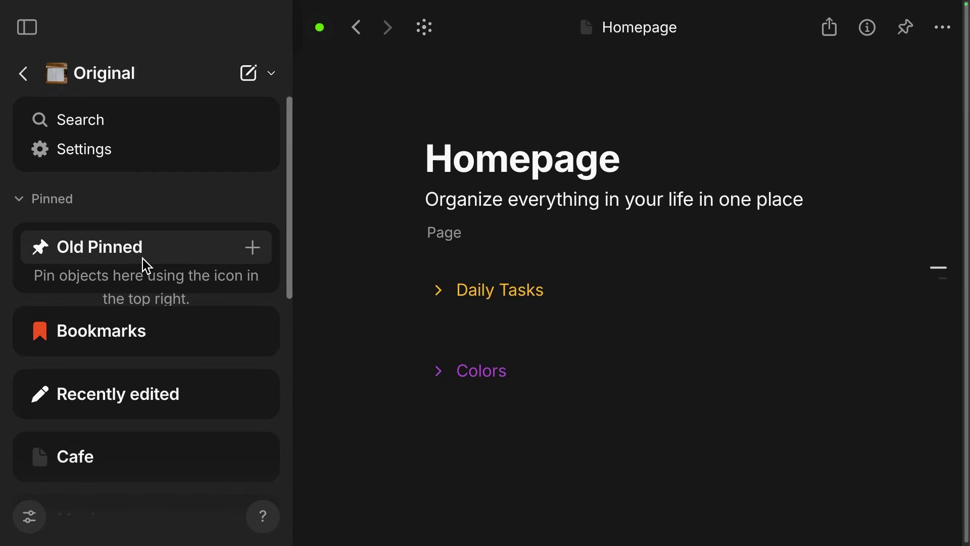
Step: Pin Homepage to the sidebar's Pinned list and show its properties
{"action": "left_click", "coordinate": [905, 31]}
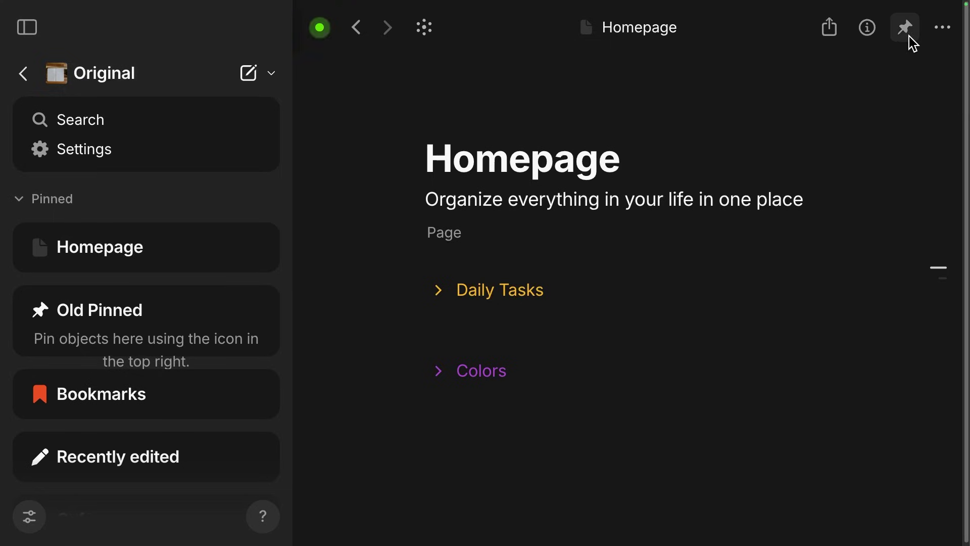
{"action": "left_click", "coordinate": [867, 28]}
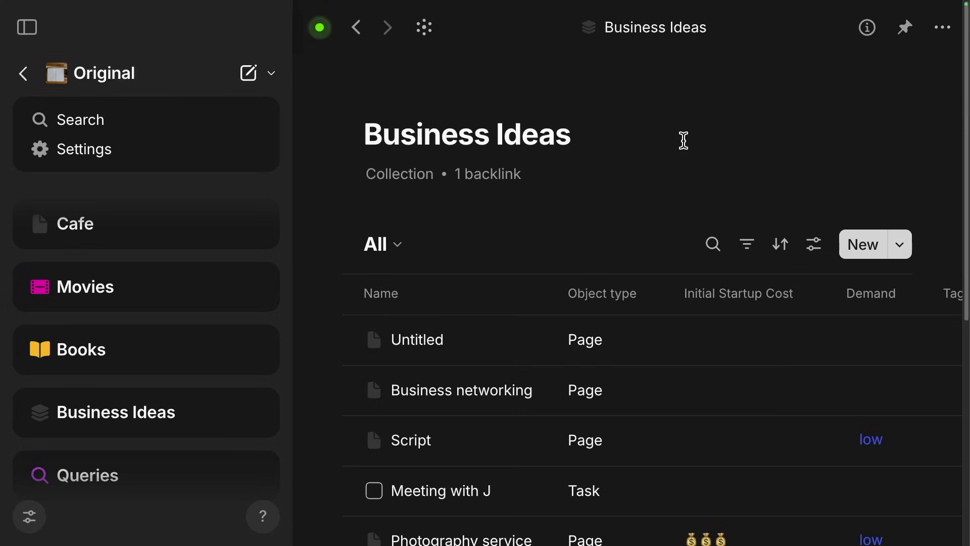
Step: Set the Script row's Demand to low and reorder its options to low, medium, high
{"action": "scroll", "coordinate": [663, 221], "scroll_direction": "down", "scroll_amount": 2}
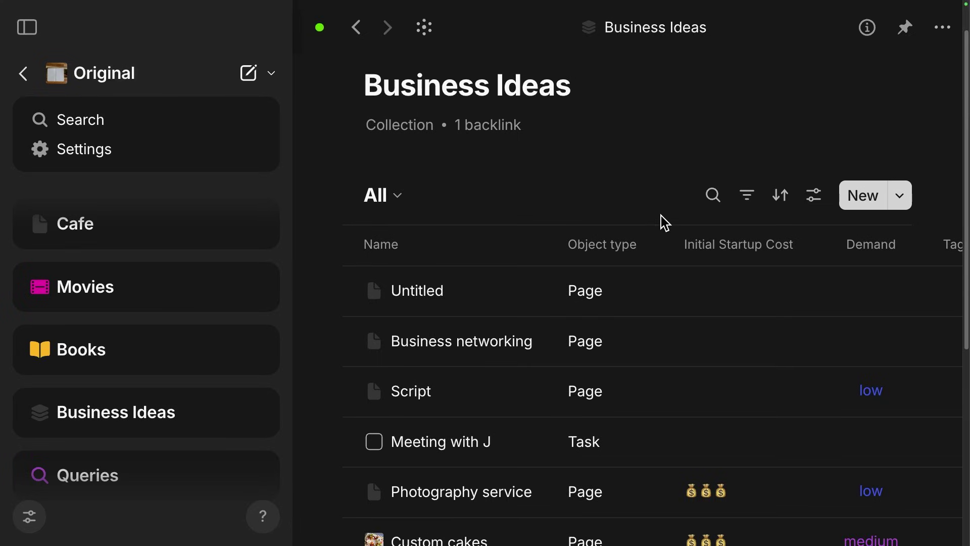
{"action": "scroll", "coordinate": [717, 225], "scroll_direction": "down", "scroll_amount": 1}
{"action": "scroll", "coordinate": [717, 225], "scroll_direction": "up", "scroll_amount": 1}
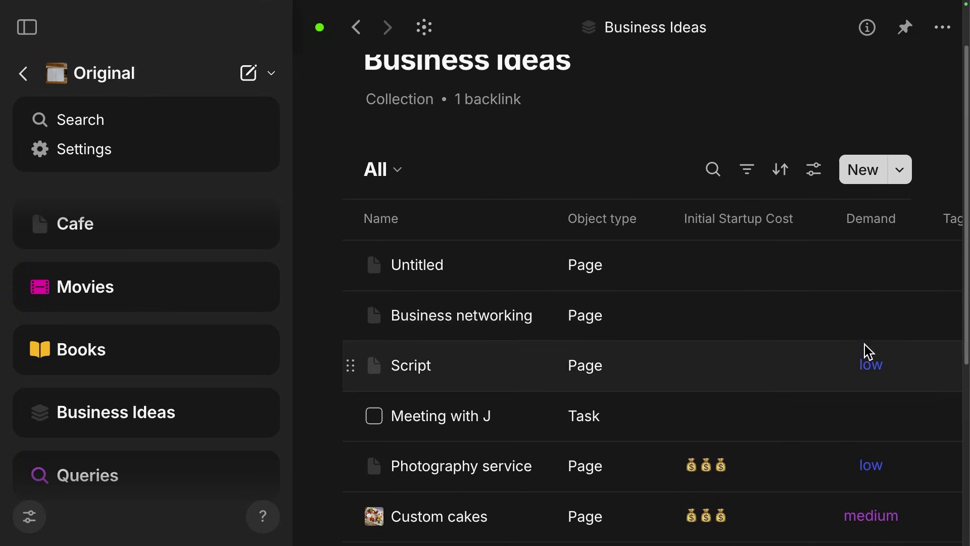
{"action": "left_click", "coordinate": [870, 374]}
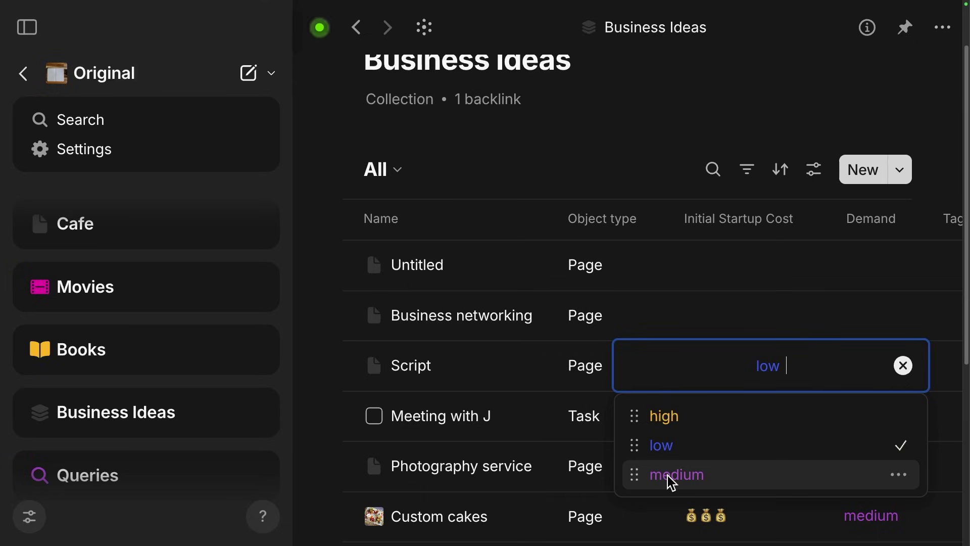
{"action": "left_click_drag", "start_coordinate": [633, 445], "coordinate": [632, 409]}
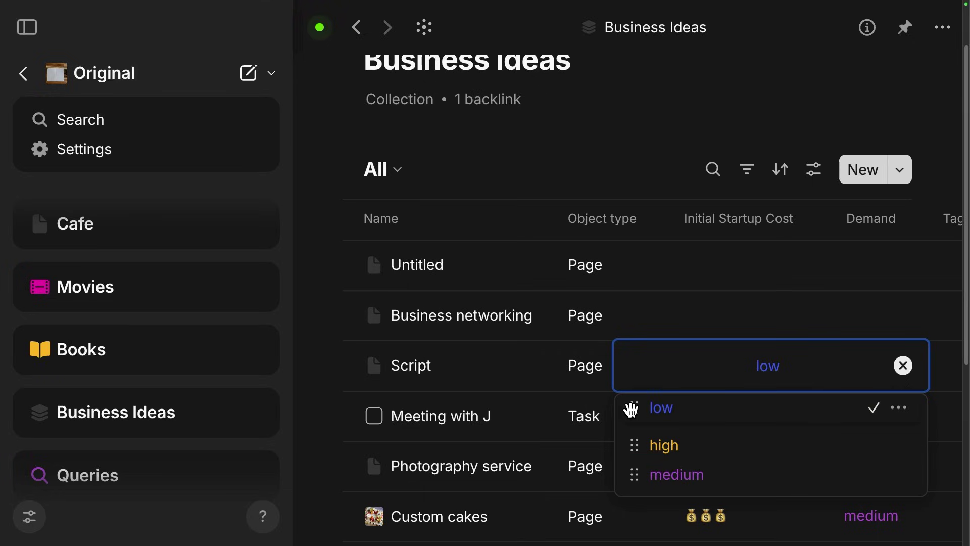
{"action": "left_click_drag", "start_coordinate": [631, 467], "coordinate": [630, 438]}
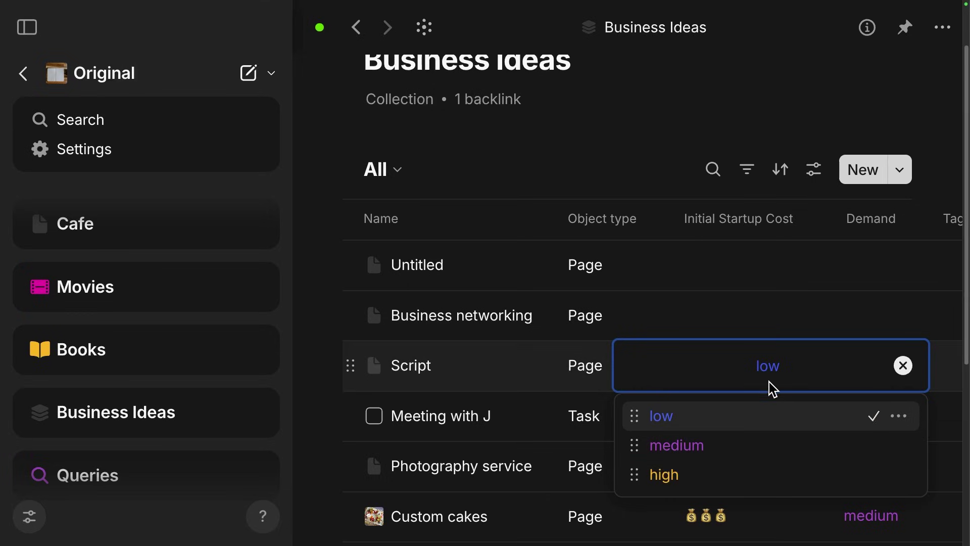
{"action": "left_click", "coordinate": [753, 320]}
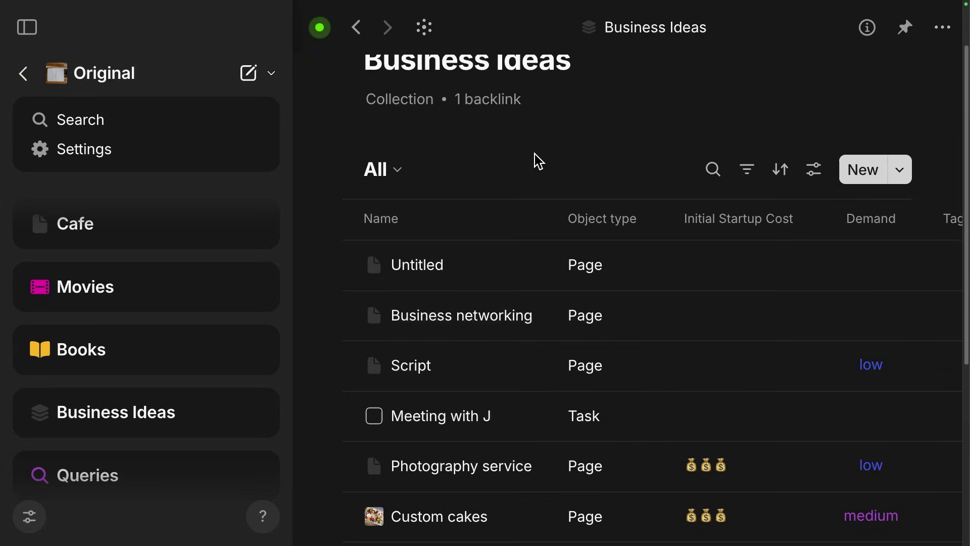
Step: Open the Untitled page and start a bulleted list in its body using /list
{"action": "left_click", "coordinate": [429, 266]}
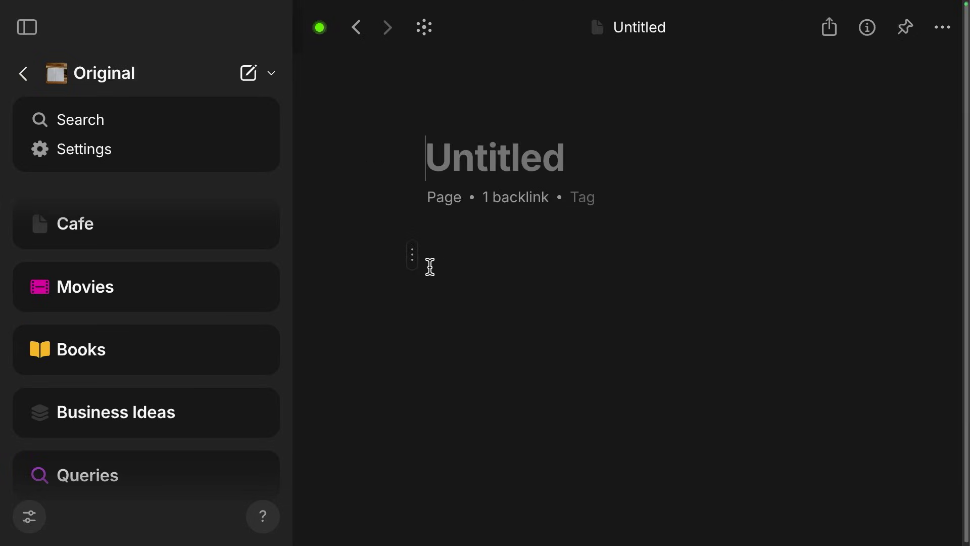
{"action": "left_click", "coordinate": [495, 276]}
{"action": "type", "text": "/list"}
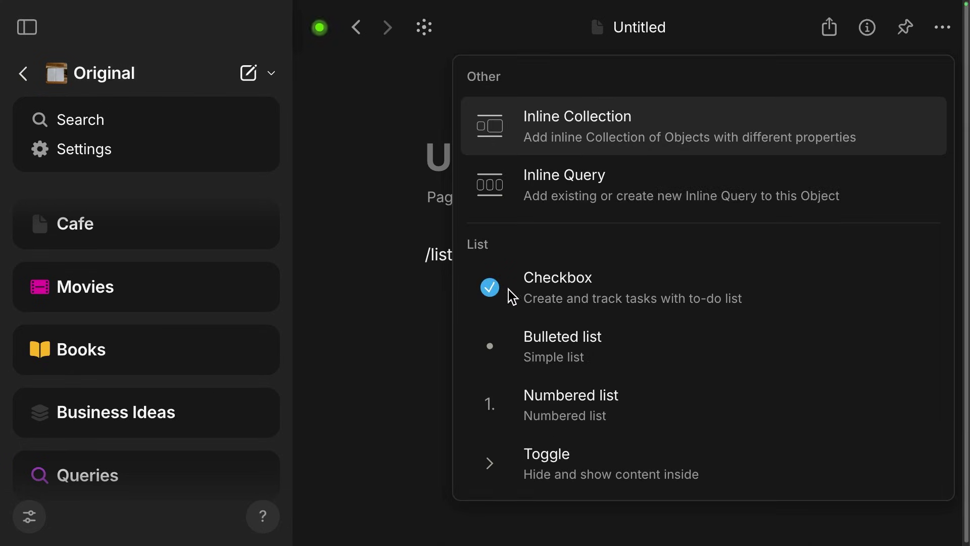
{"action": "left_click", "coordinate": [542, 356]}
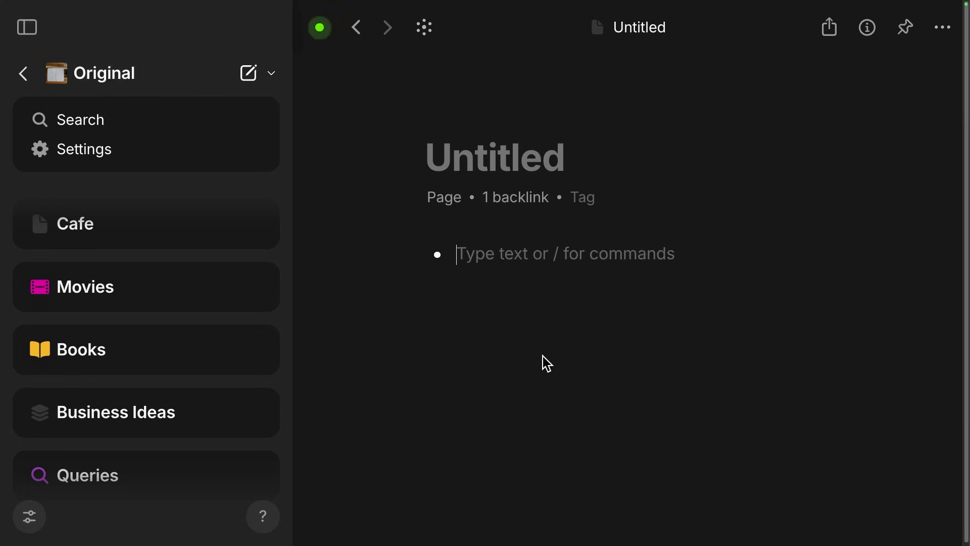
Step: Add two 'item' bullets, then end the list with a plain empty line below
{"action": "type", "text": "item"}
{"action": "key", "text": "Return"}
{"action": "type", "text": "item"}
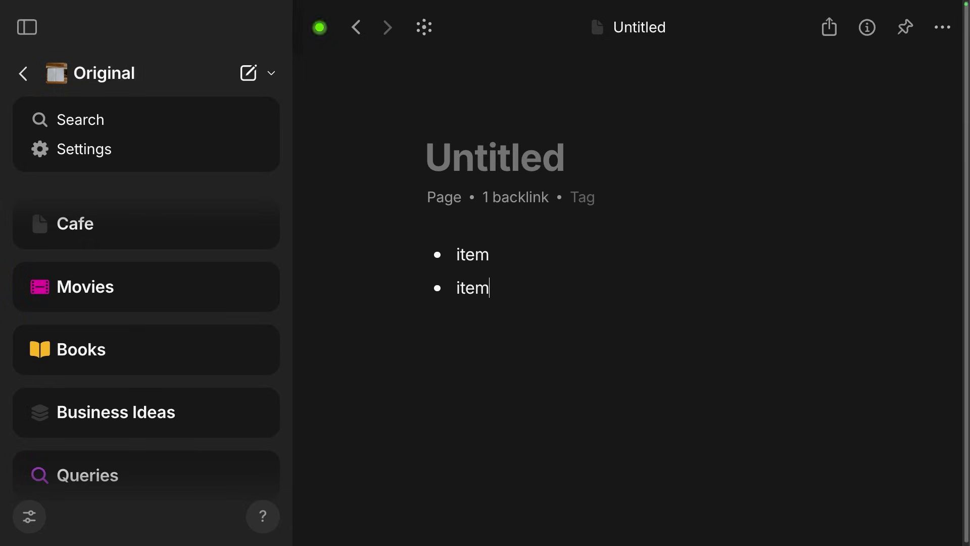
{"action": "key", "text": "Return"}
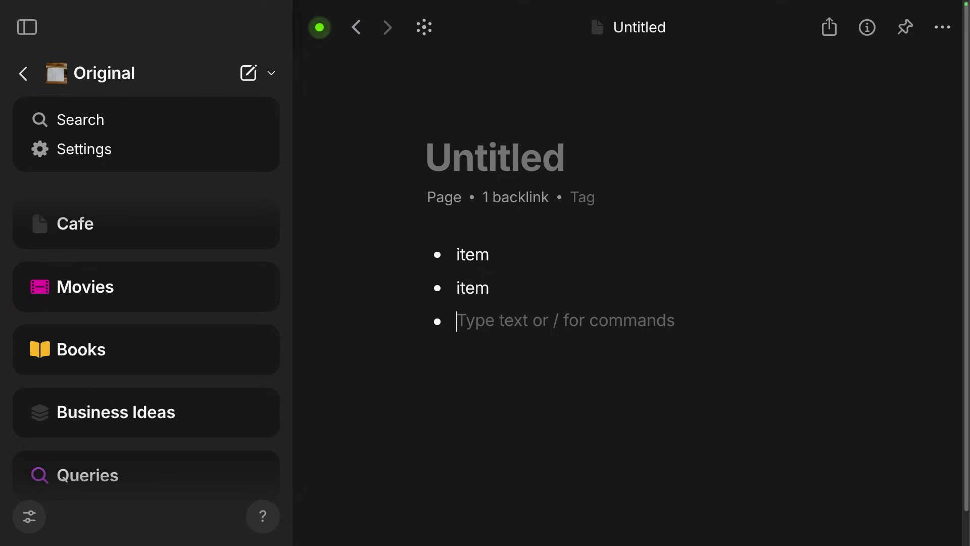
{"action": "key", "text": "Return"}
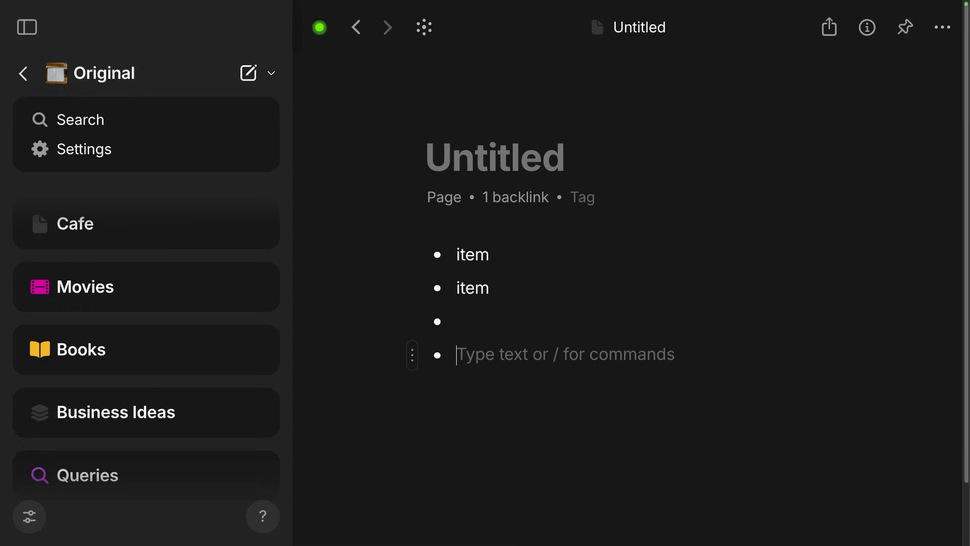
{"action": "key", "text": "BackSpace"}
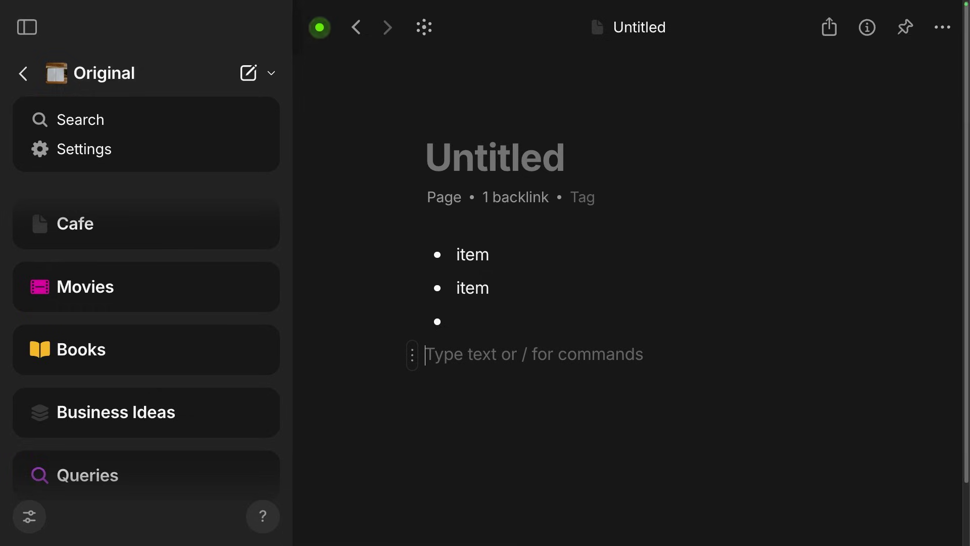